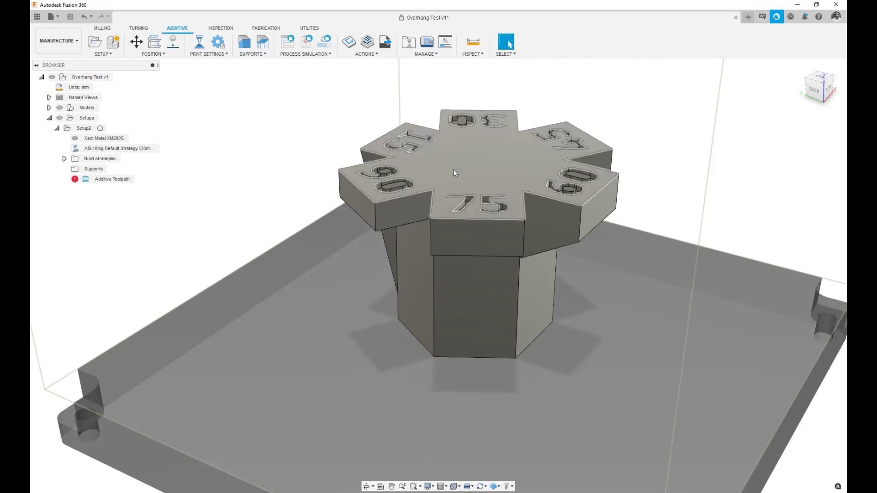
Step: Try the Xact Metal XM200S machine, clear it, and orbit to inspect the part's overhangs
left_click(111, 141)
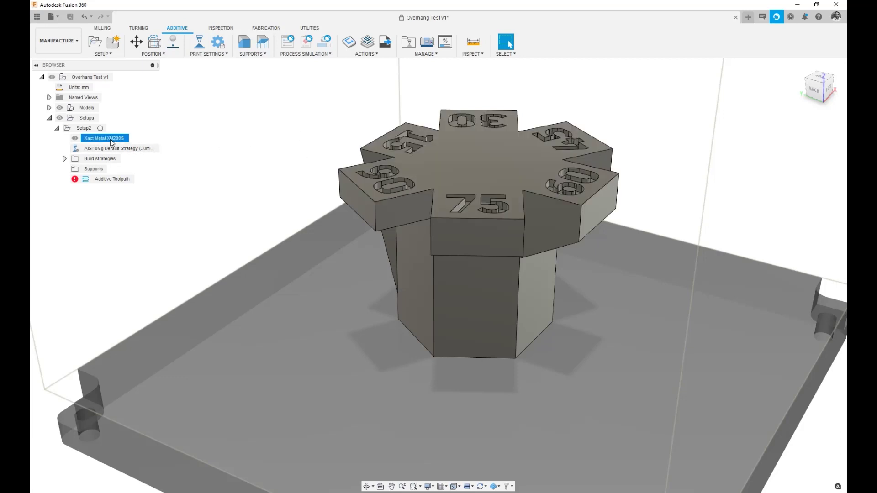
left_click(248, 217)
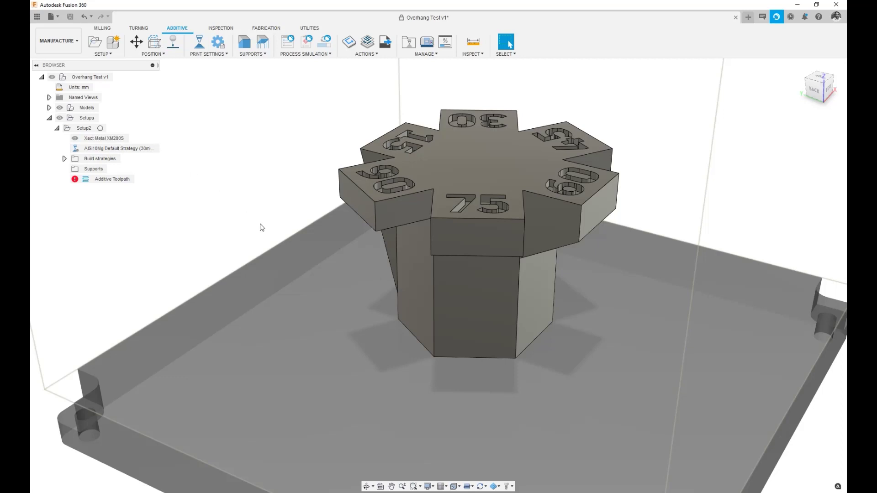
middle_click_drag(327, 208, 344, 204, "shift")
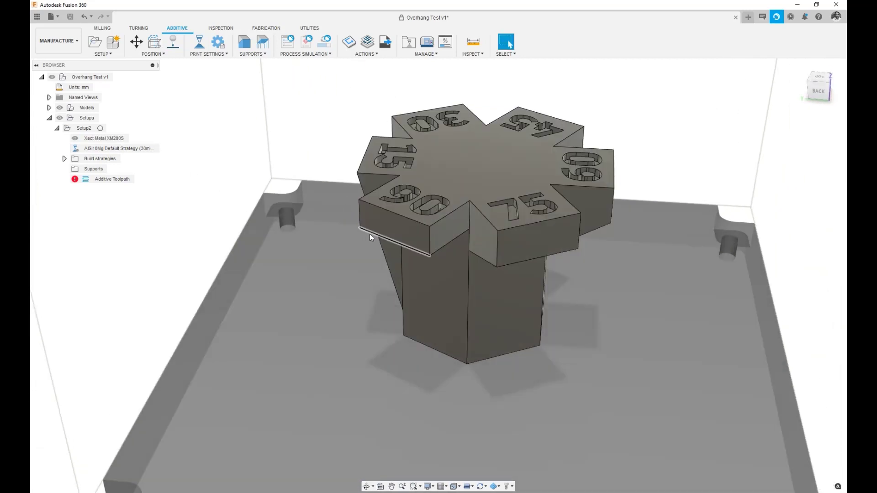
middle_click_drag(368, 239, 390, 190, "shift")
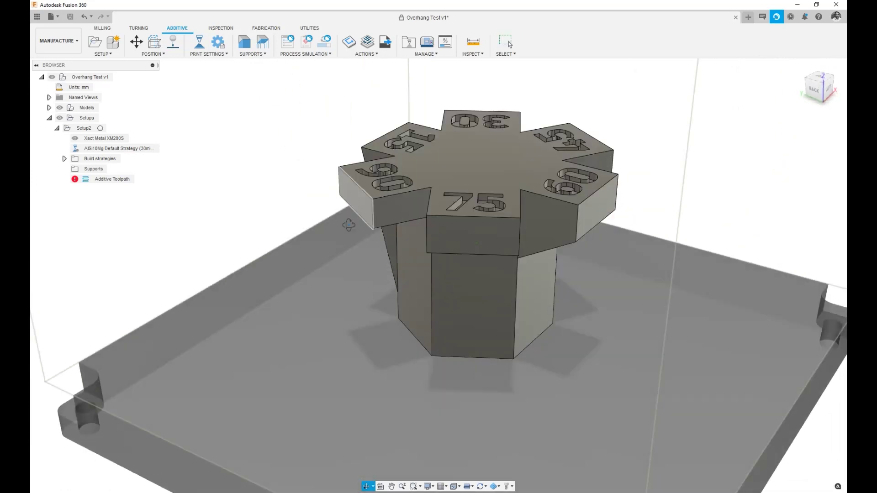
middle_click_drag(388, 225, 288, 146, "shift")
Step: Add a bar support under the back overhang face and inspect the generated bars
left_click(253, 54)
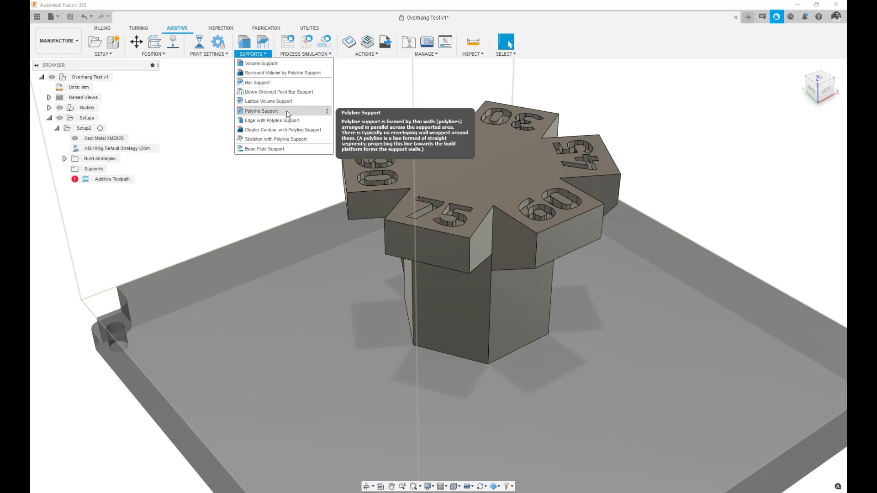
left_click(293, 82)
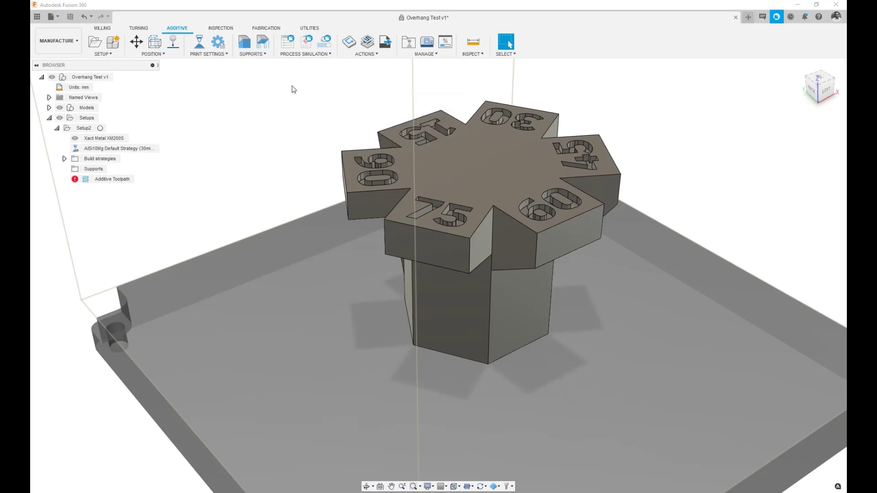
middle_click_drag(271, 181, 374, 147, "shift")
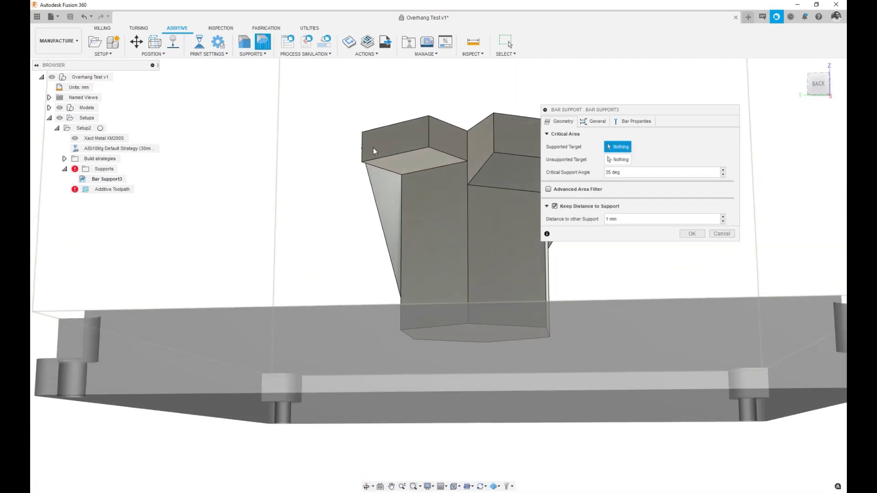
left_click(396, 160)
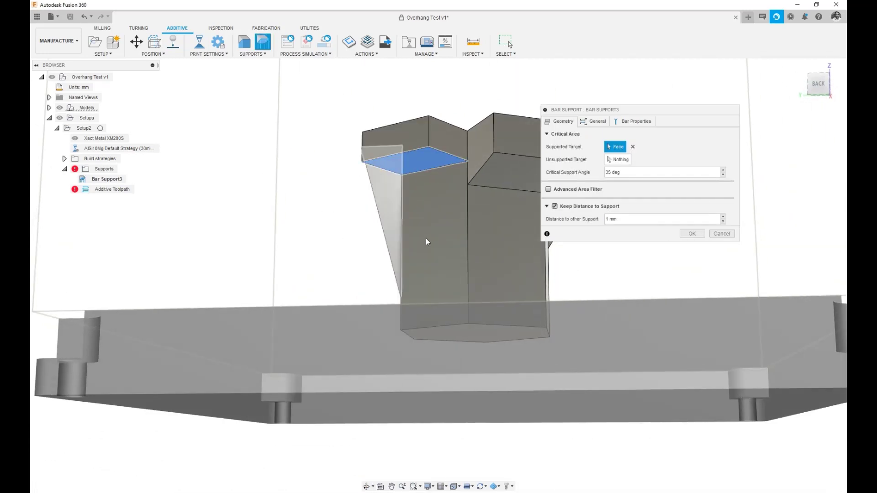
left_click(692, 234)
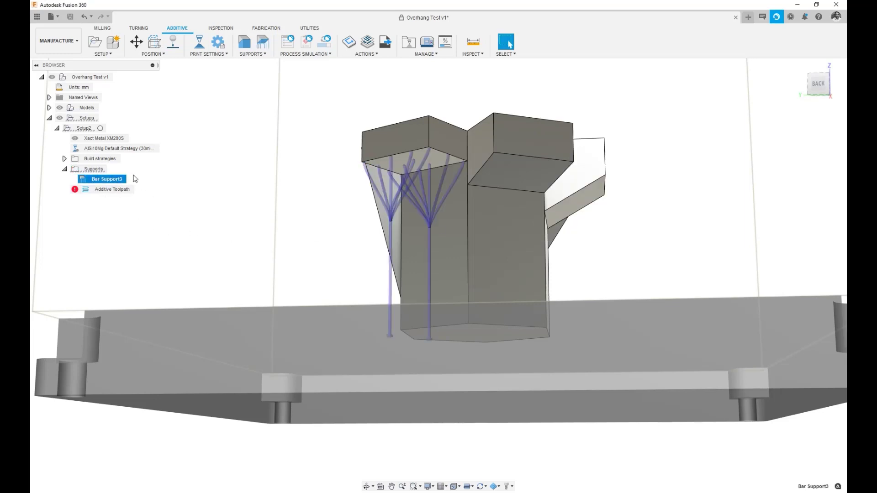
middle_click_drag(262, 180, 259, 204, "shift")
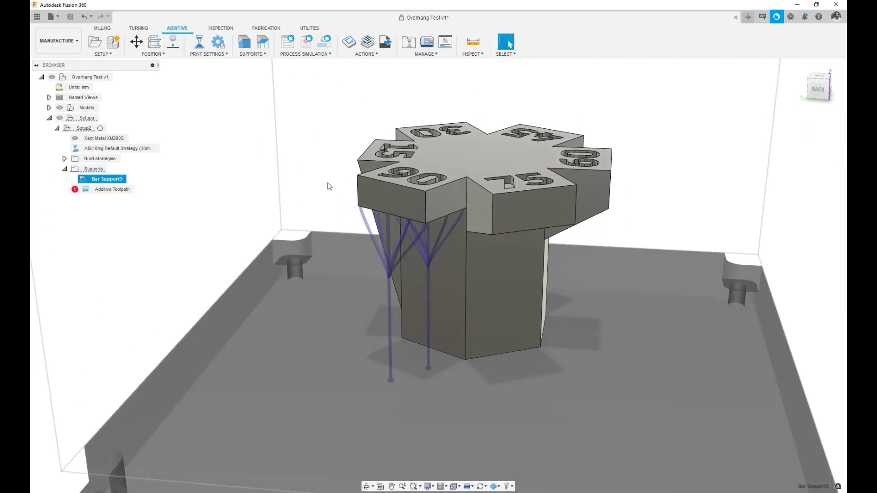
middle_click_drag(289, 165, 224, 155)
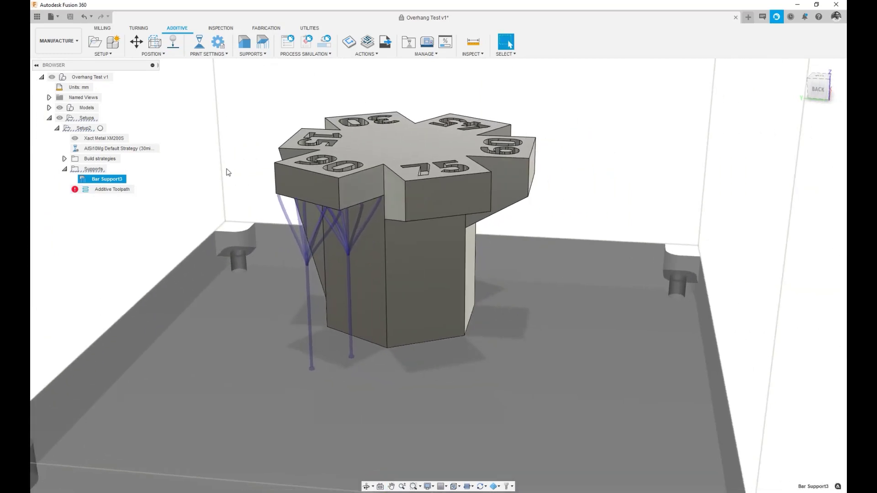
right_click(109, 183)
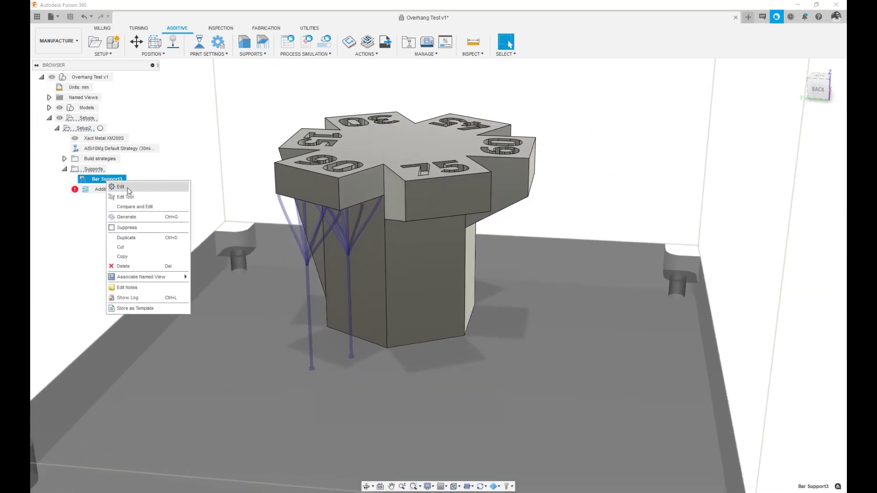
Step: Change Bar Support3's General anchor density to Dense and view the fuller bar fan
left_click(129, 188)
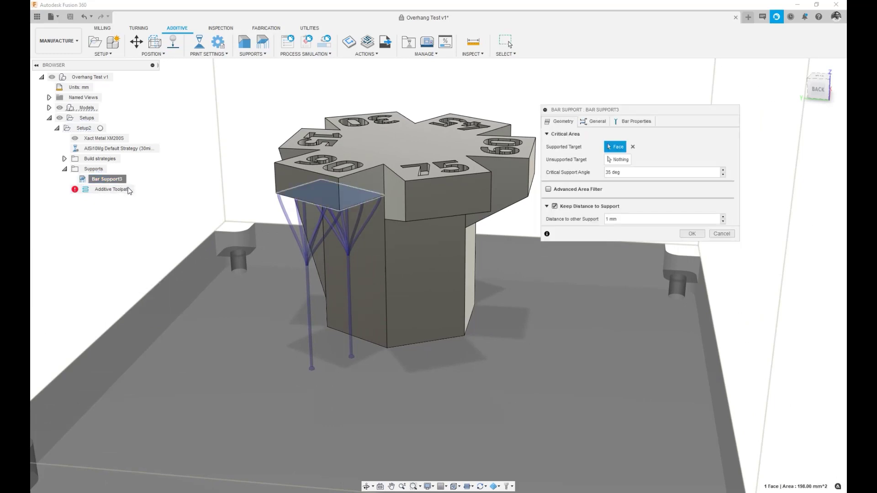
left_click(598, 123)
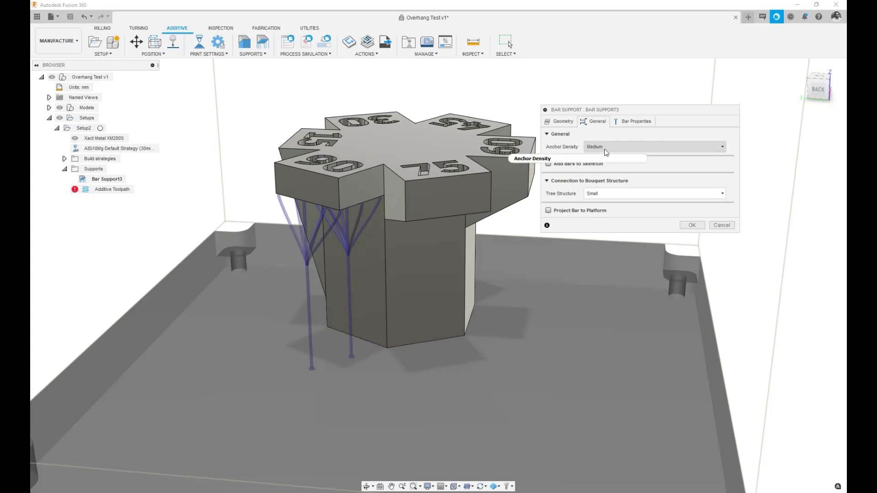
mouse_move(604, 149)
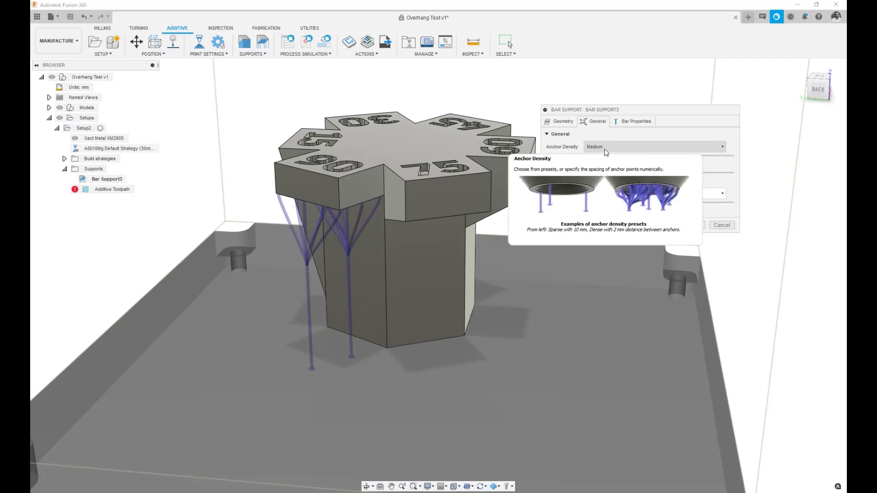
left_click(604, 149)
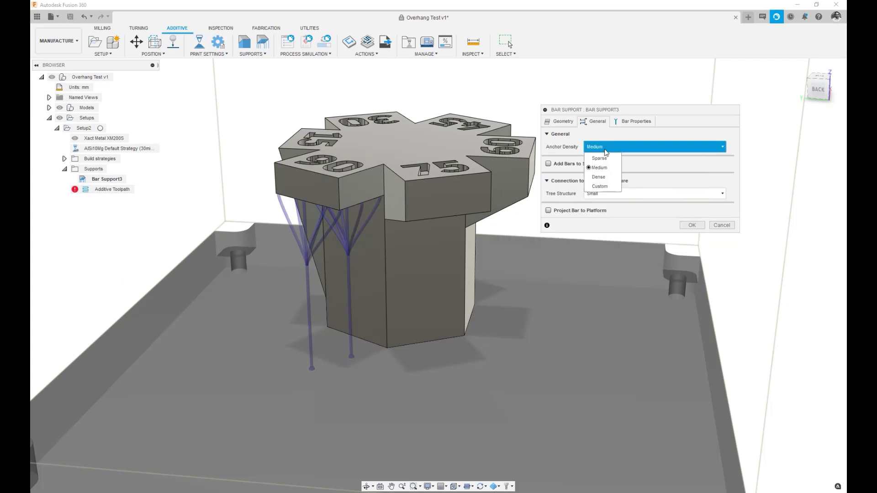
left_click(602, 181)
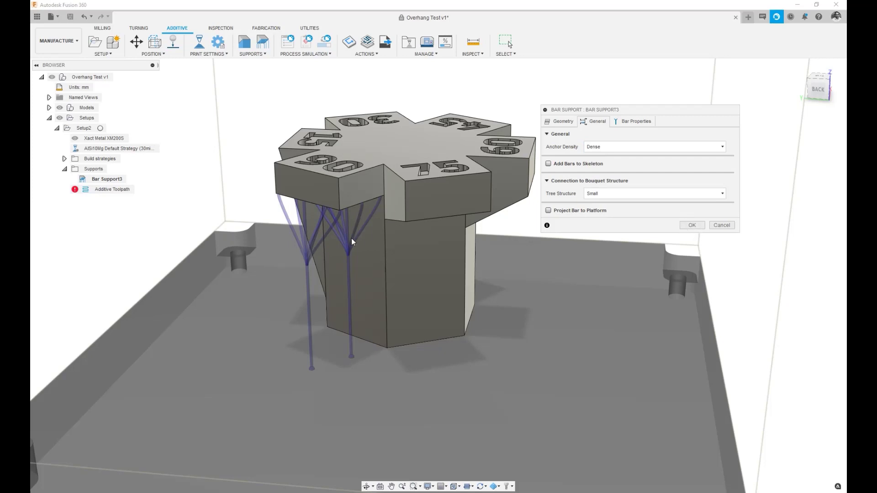
left_click(691, 225)
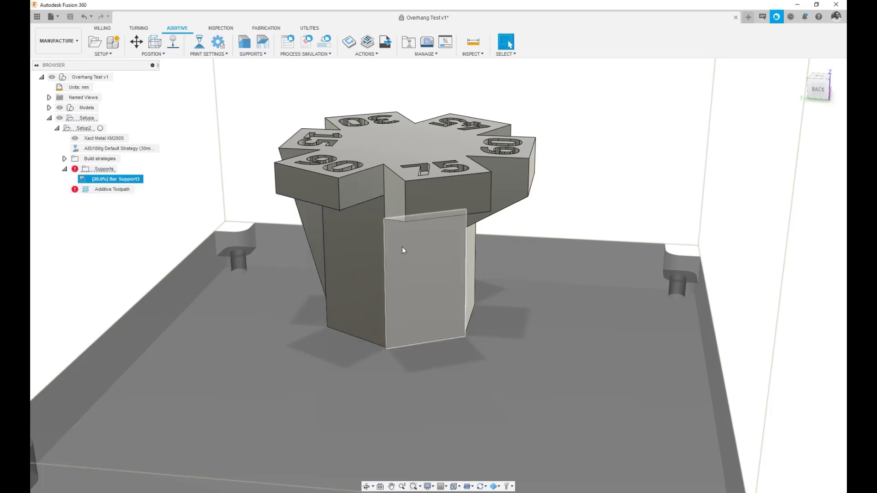
middle_click_drag(380, 237, 549, 260, "shift")
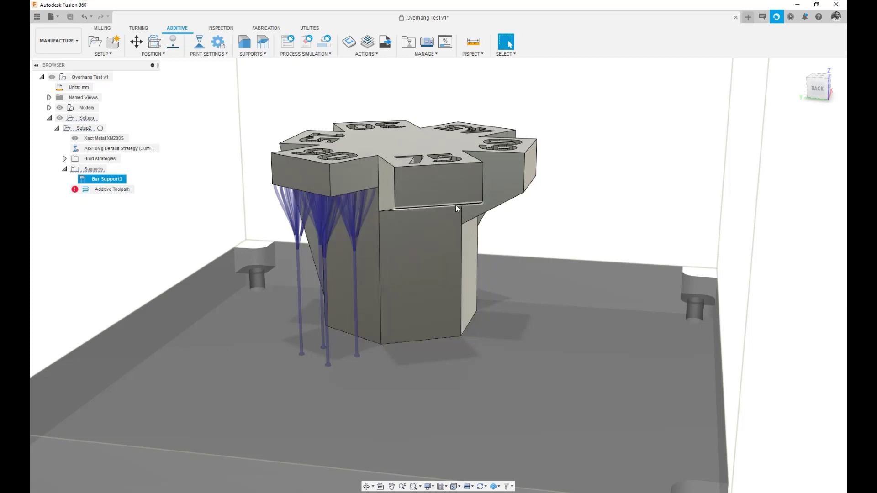
Step: Copy Bar Support3 and open the copy, Bar Support3 (2), for editing
right_click(111, 181)
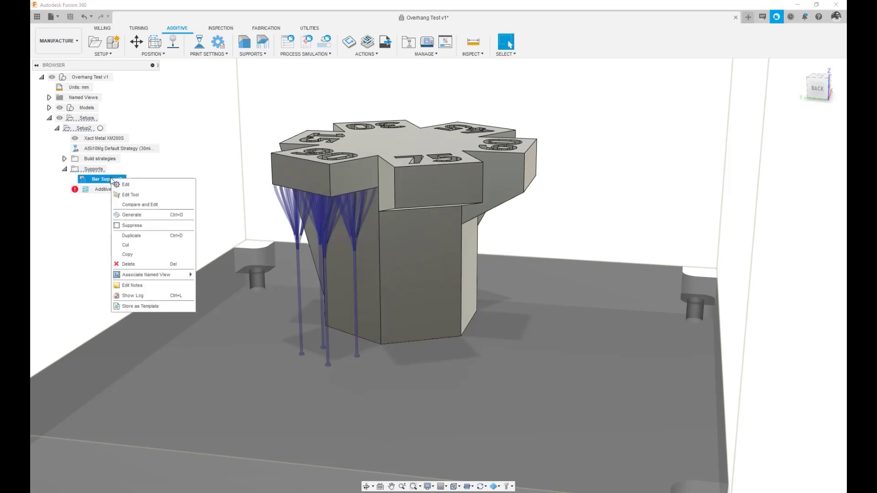
left_click(137, 235)
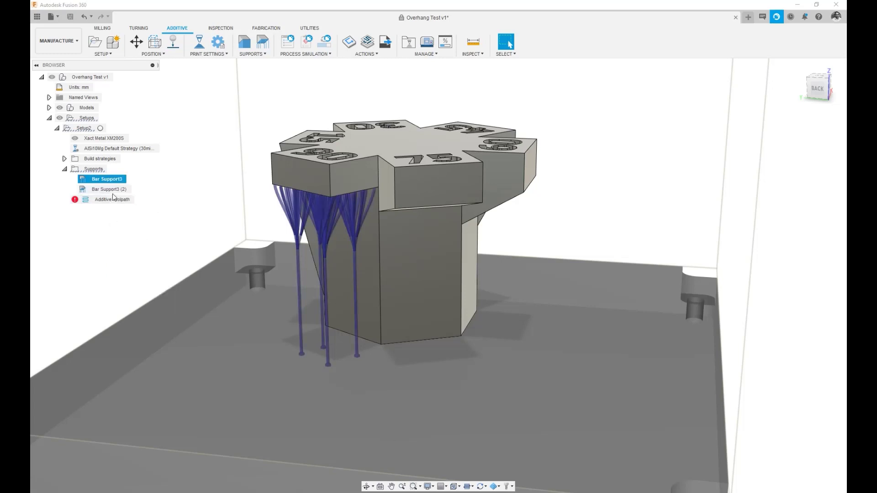
left_click(115, 191)
right_click(115, 190)
left_click(127, 196)
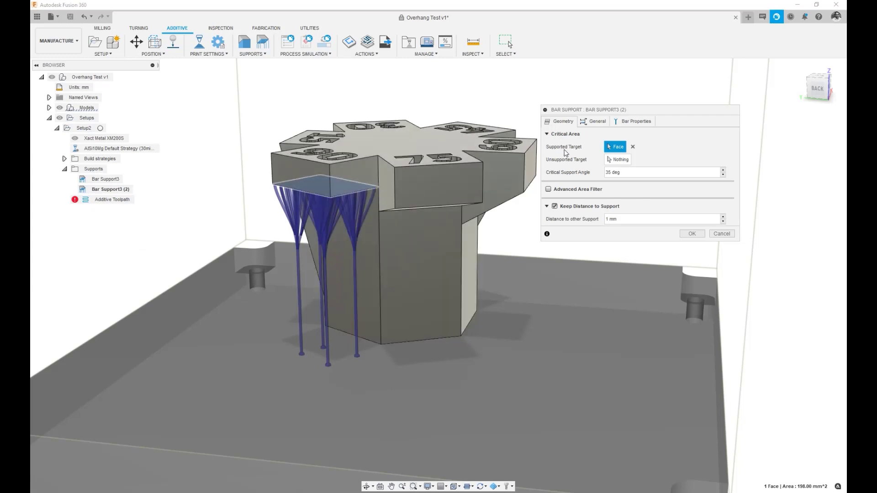
Step: Point the copy at a different overhang face, generate it, and view both support groups
middle_click_drag(513, 215, 355, 193, "shift")
left_click(346, 183)
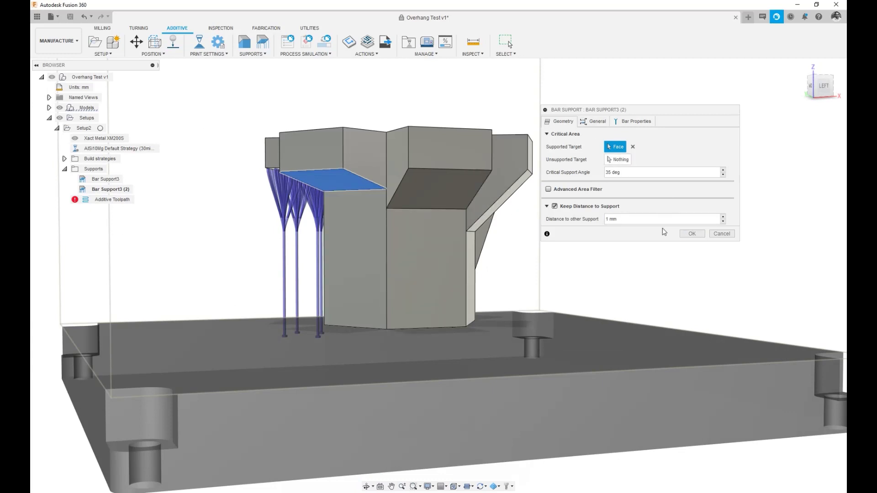
left_click(691, 233)
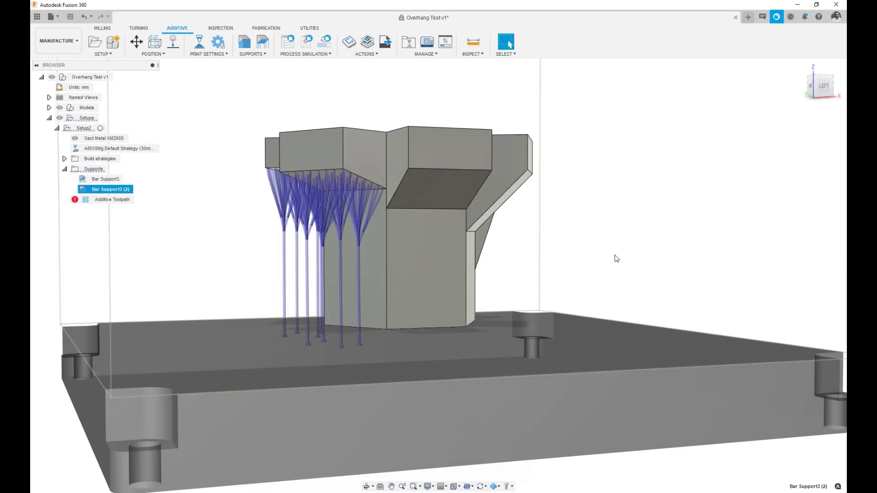
middle_click_drag(261, 212, 320, 212, "shift")
middle_click_drag(467, 211, 500, 245, "shift")
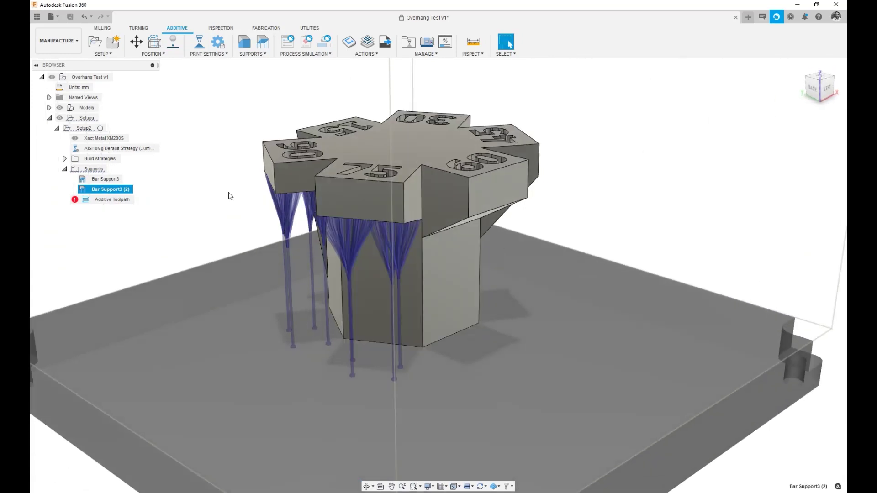
Step: Delete the Bar Support3 (2) copy and add the middle block's upper band to Bar Support3
right_click(122, 190)
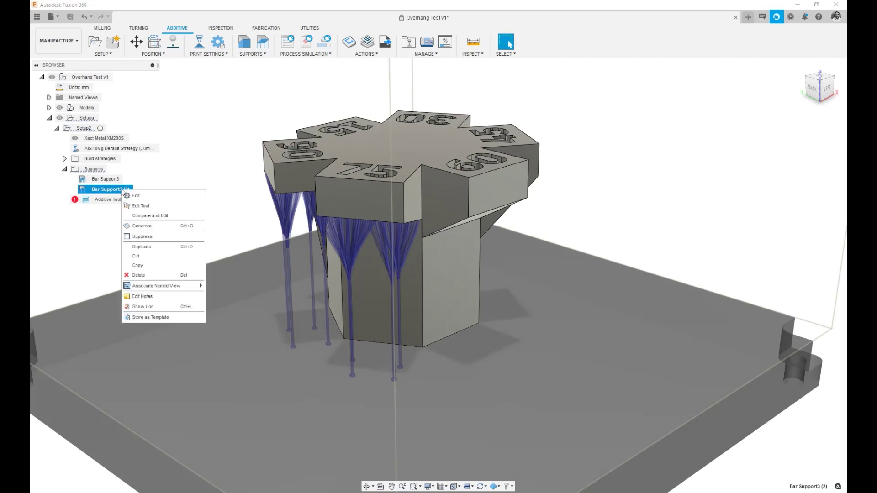
left_click(139, 275)
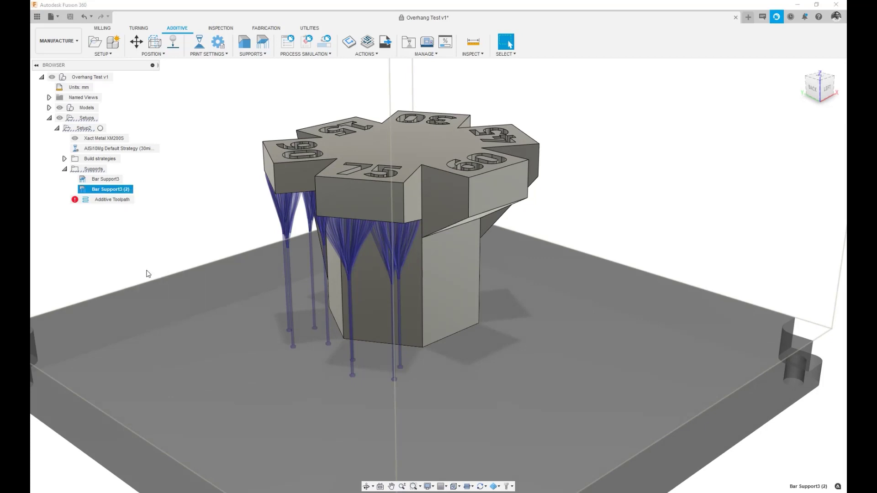
right_click(117, 179)
left_click(130, 183)
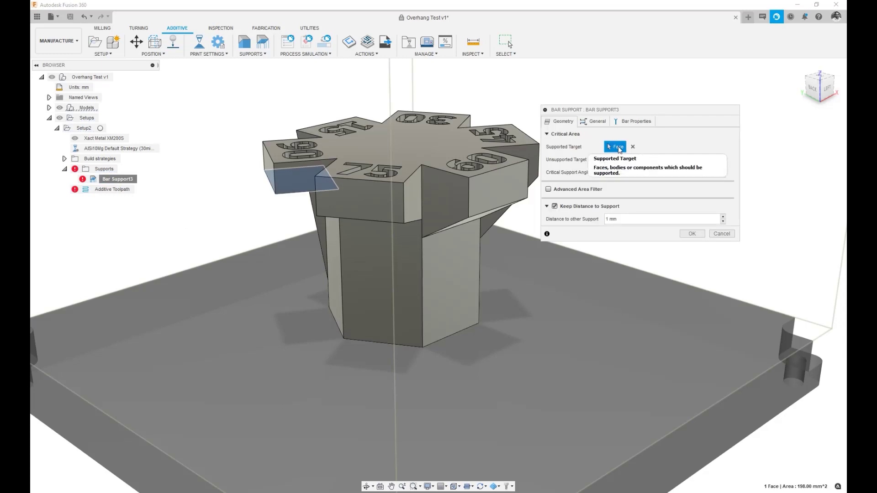
middle_click_drag(364, 207, 391, 154, "shift")
left_click(391, 155)
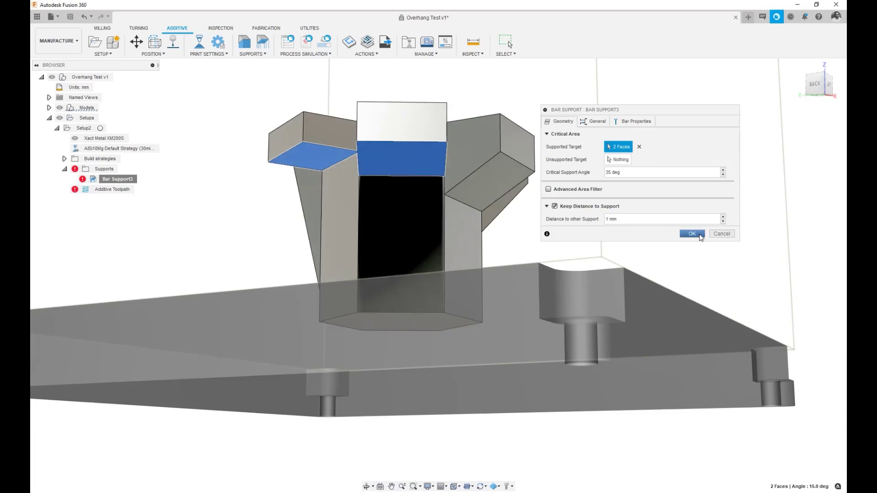
left_click(692, 233)
middle_click_drag(618, 227, 503, 249, "shift")
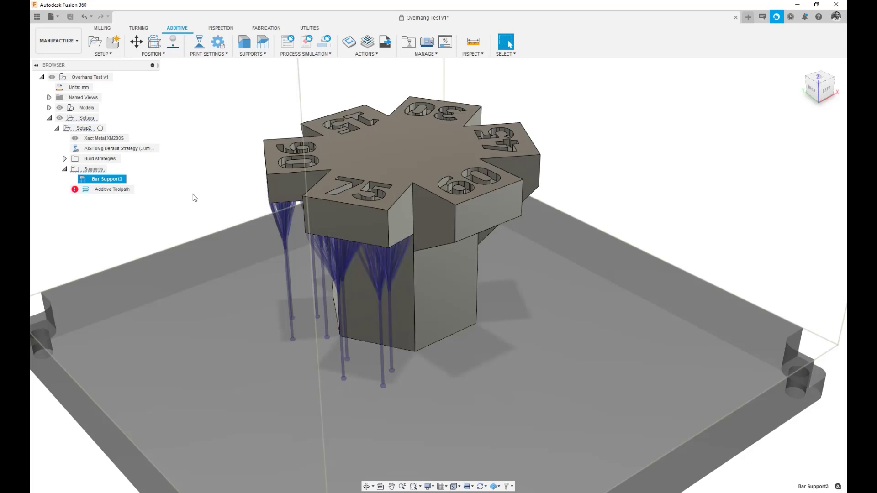
Step: List Bar Support3's parameters in Compare and Edit and scroll through them
right_click(123, 183)
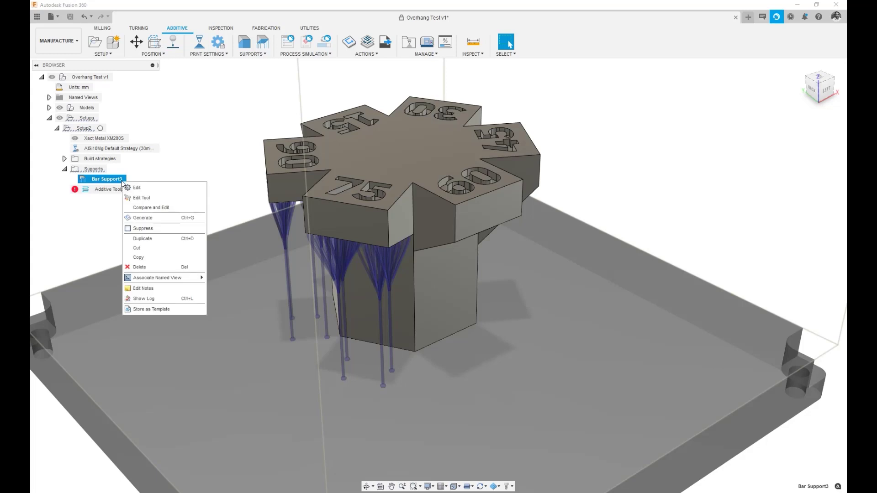
left_click(167, 207)
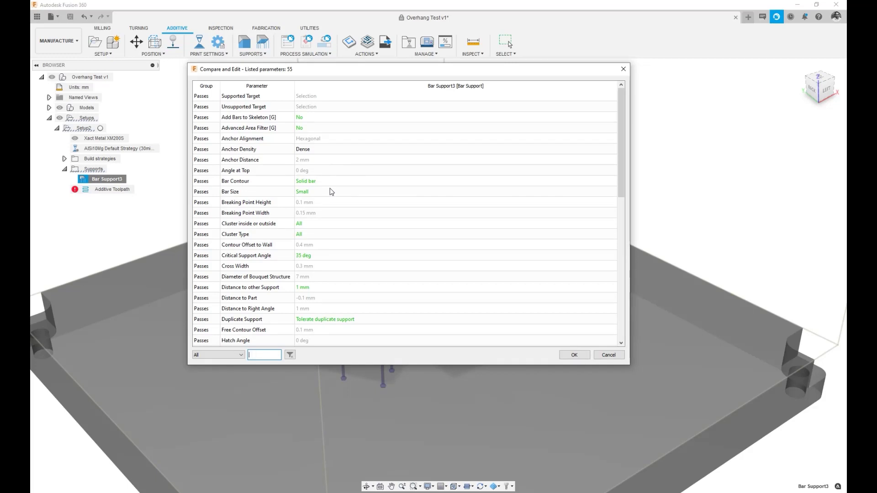
scroll(331, 192, "down", 7)
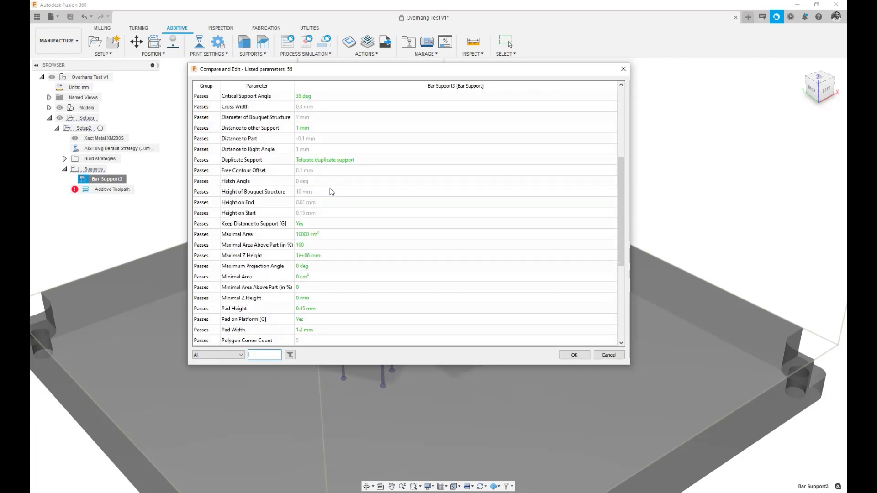
scroll(331, 192, "down", 3)
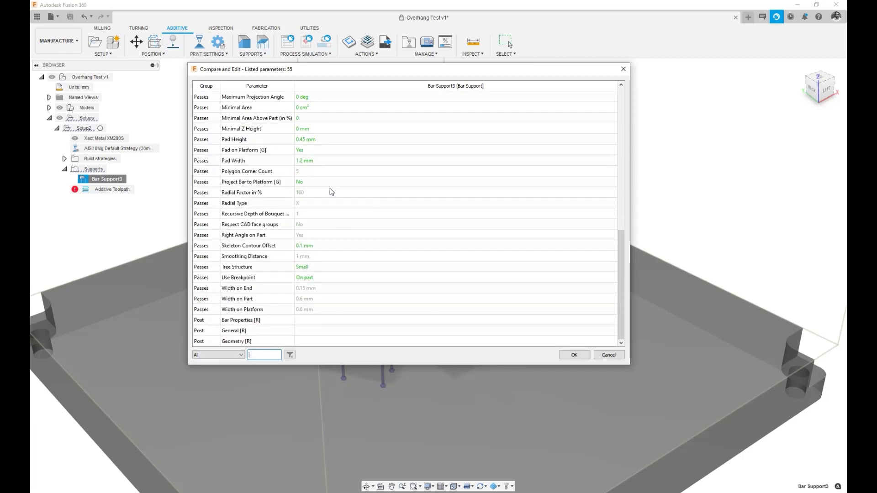
scroll(331, 253, "up", 6)
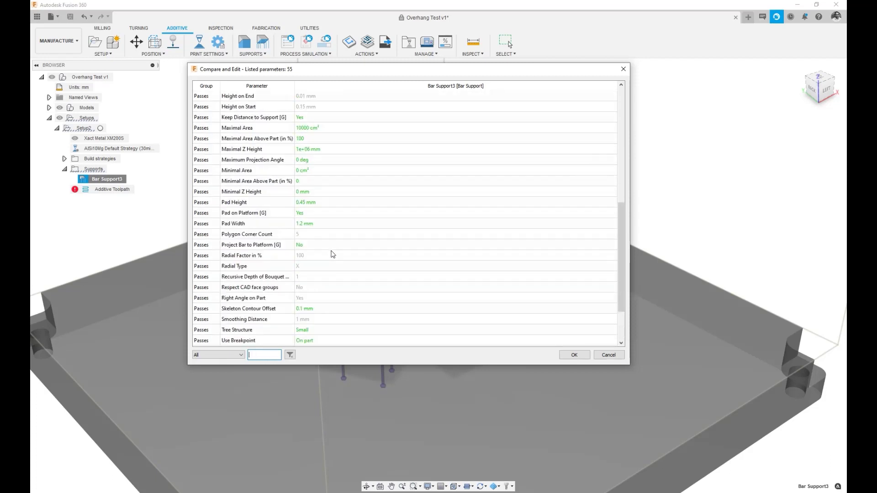
scroll(331, 254, "up", 3)
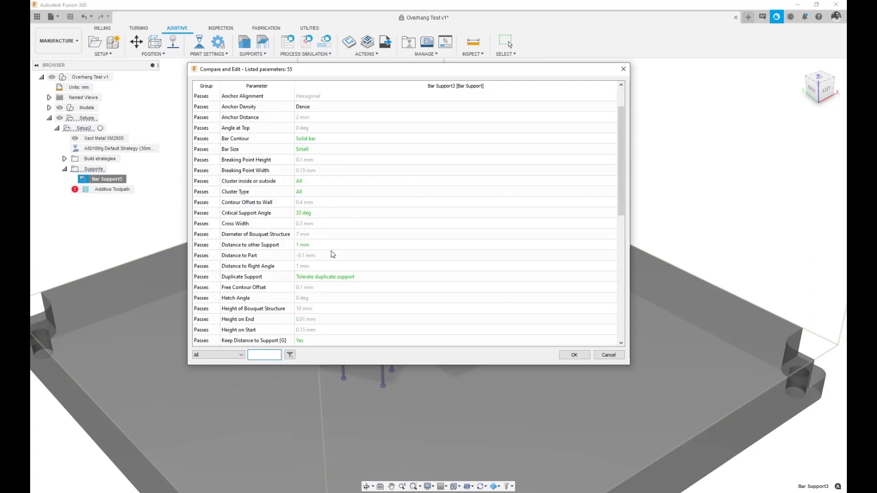
Step: Save the Dense Anchor Density as the user default and close the comparison
right_click(339, 107)
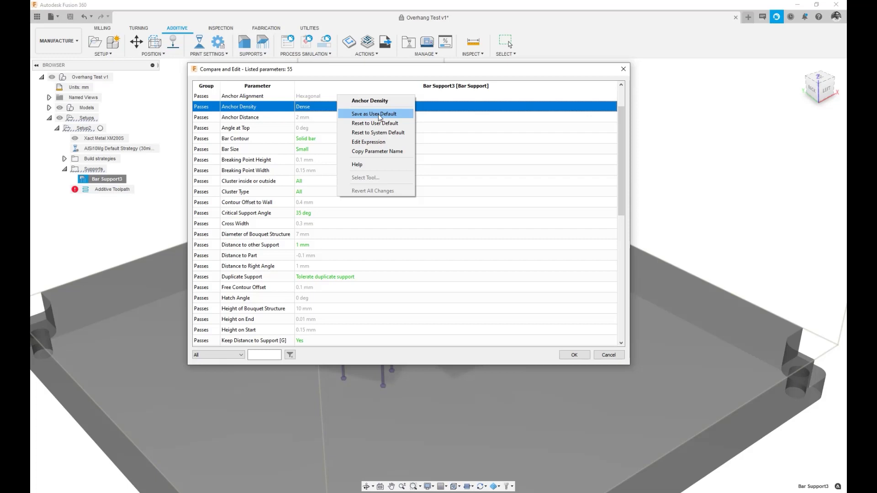
left_click(379, 117)
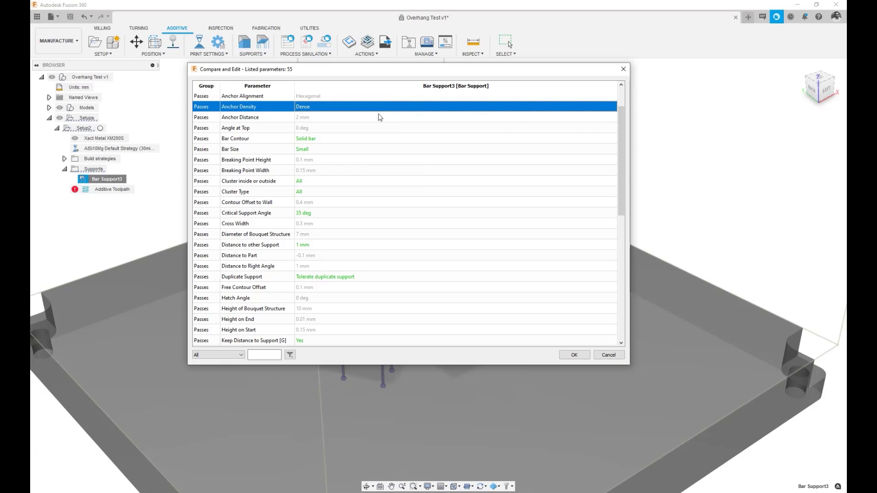
left_click(574, 354)
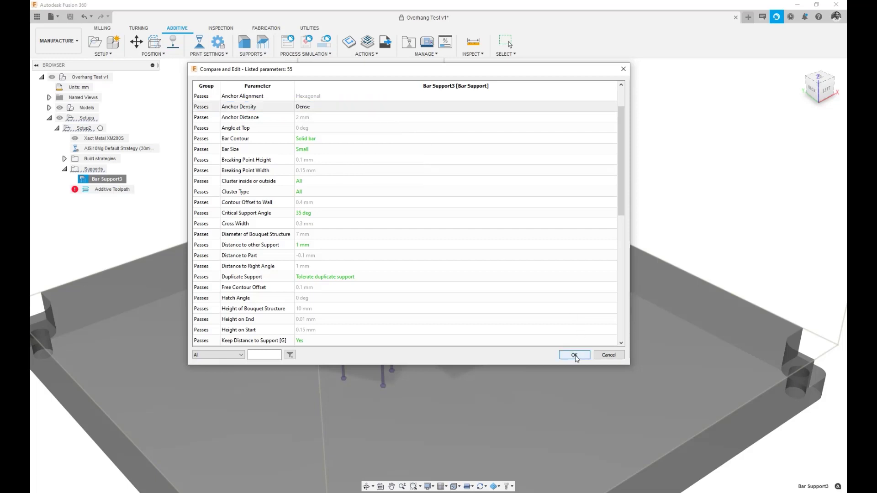
middle_click_drag(669, 196, 622, 177, "shift")
key("Escape")
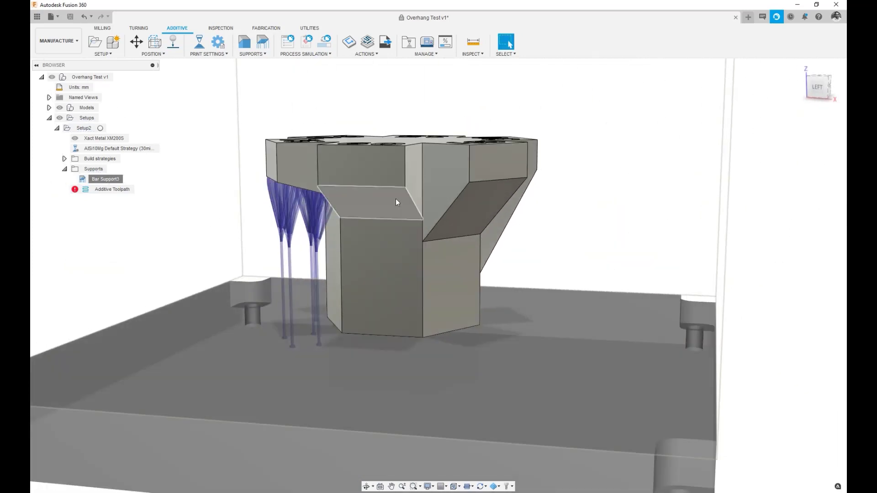
left_click(392, 201)
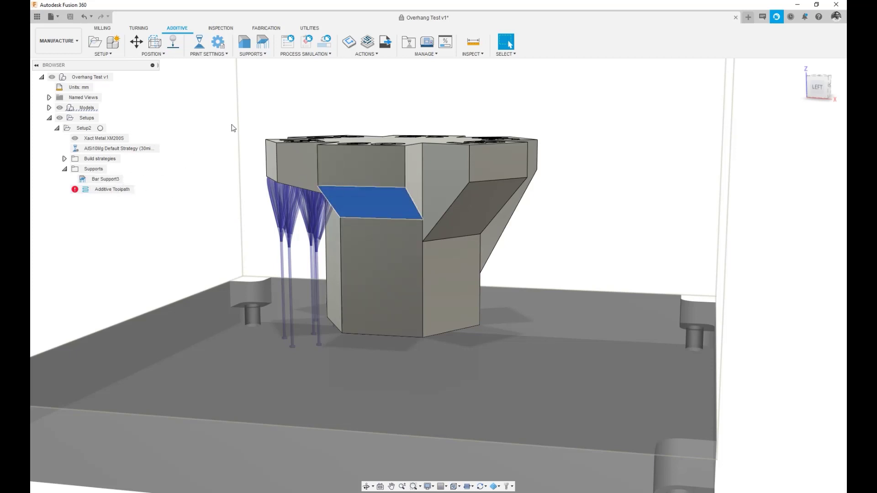
left_click(262, 42)
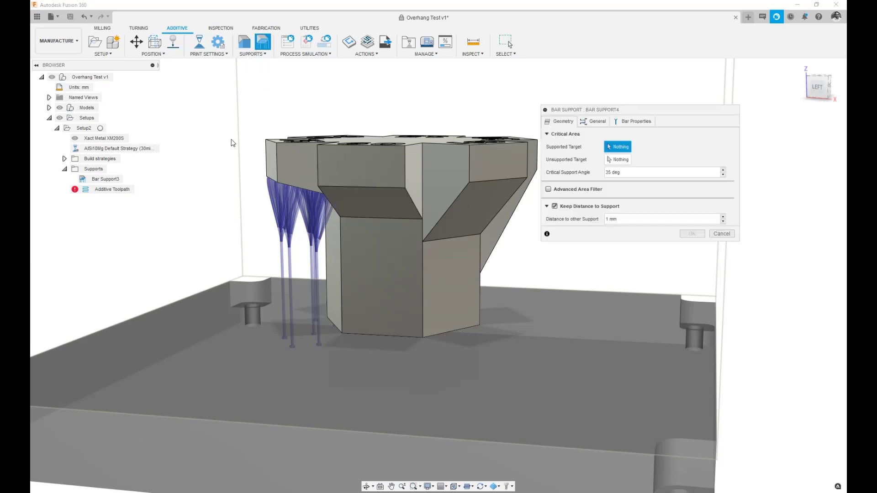
left_click(595, 122)
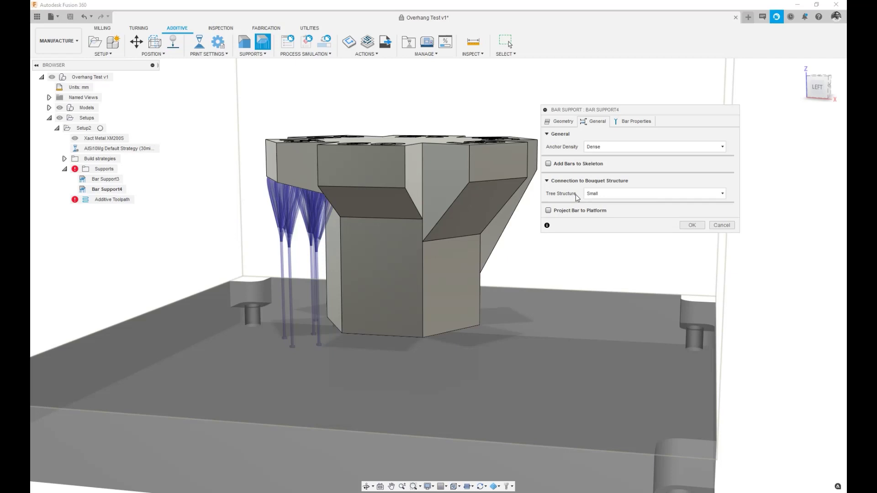
left_click(721, 225)
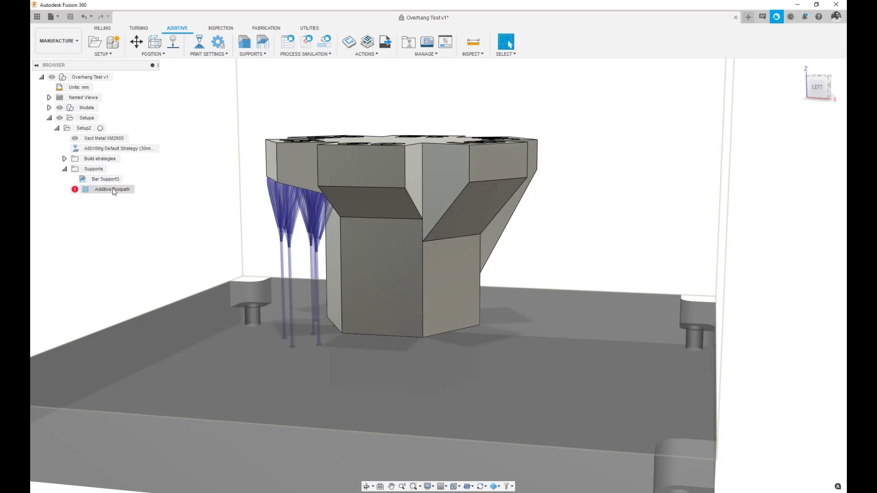
Step: List Bar Support3's parameters and show the Anchor Density row's default-saving options
right_click(105, 180)
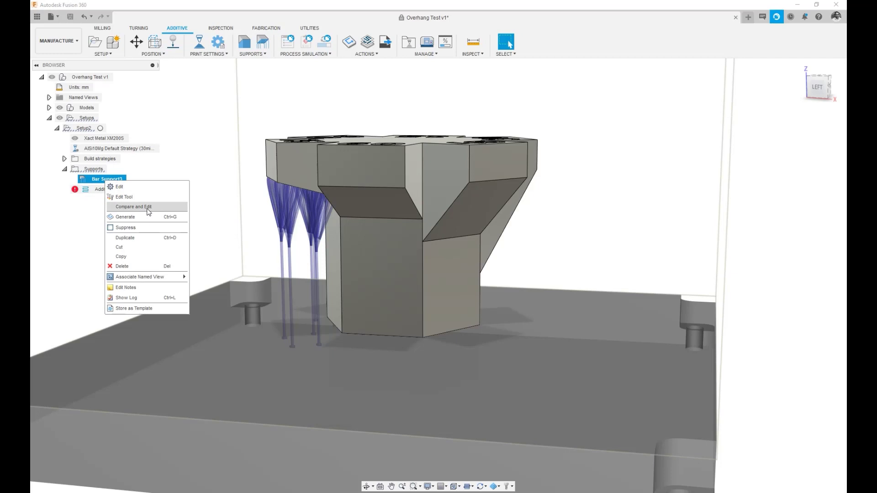
left_click(149, 208)
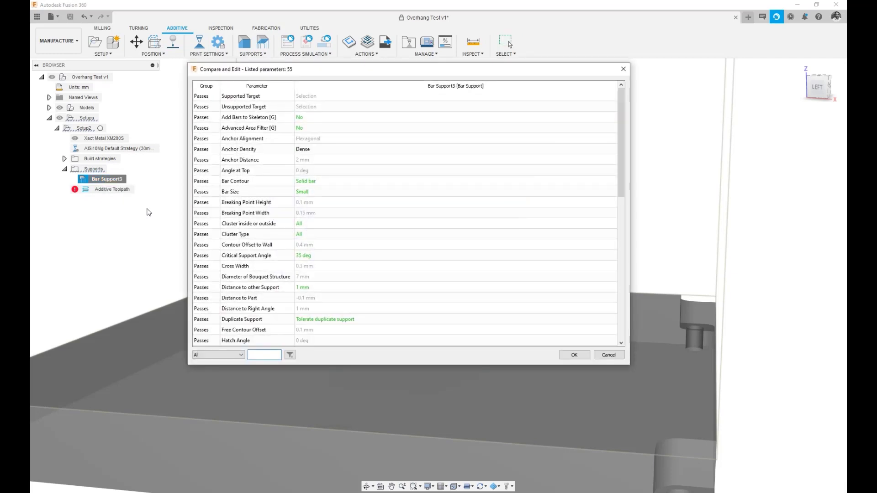
right_click(341, 149)
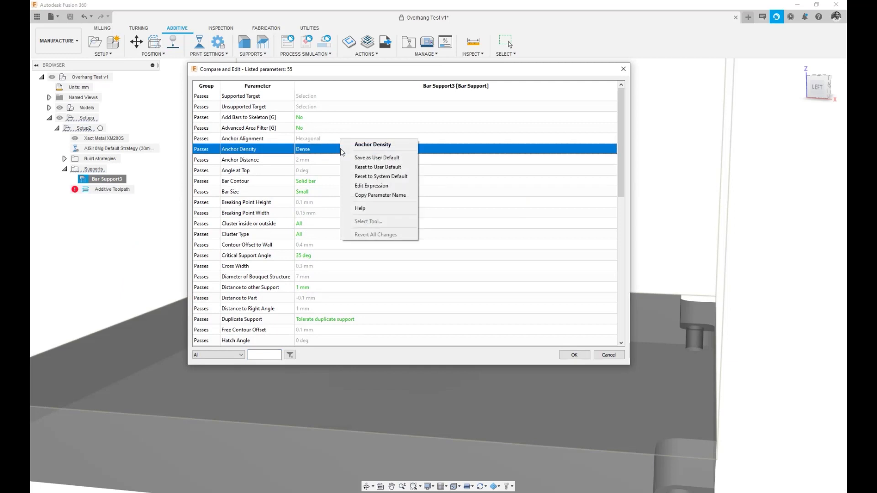